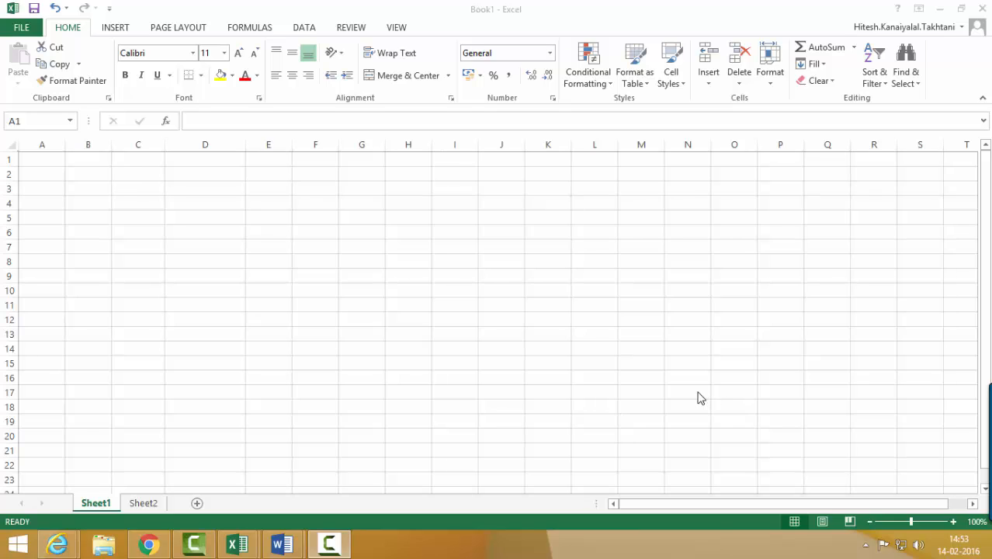
Step: Number cells B2 to B14 from 1 to 13 by entering the first values and filling the series down
{"action": "left_click", "coordinate": [105, 174]}
{"action": "type", "text": "1"}
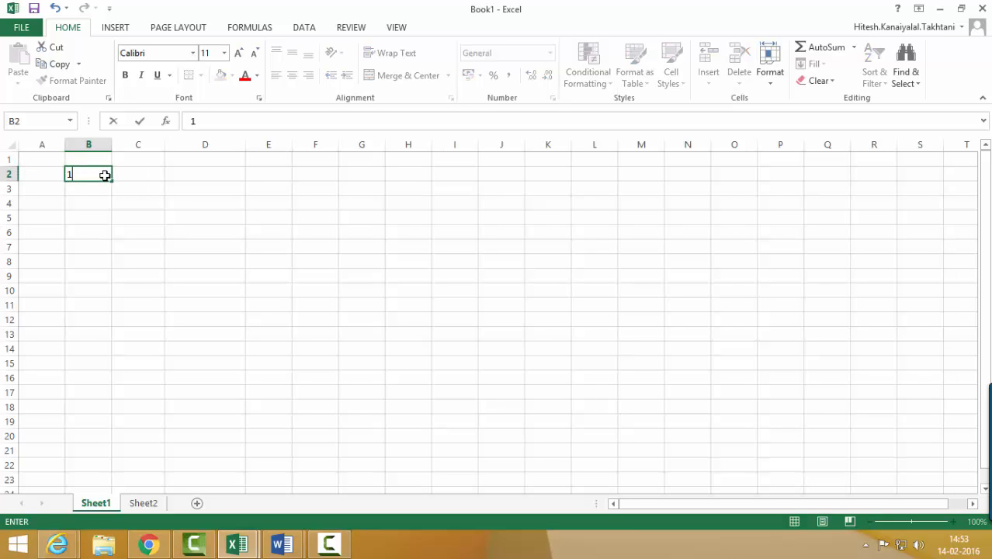
{"action": "key", "text": "Return"}
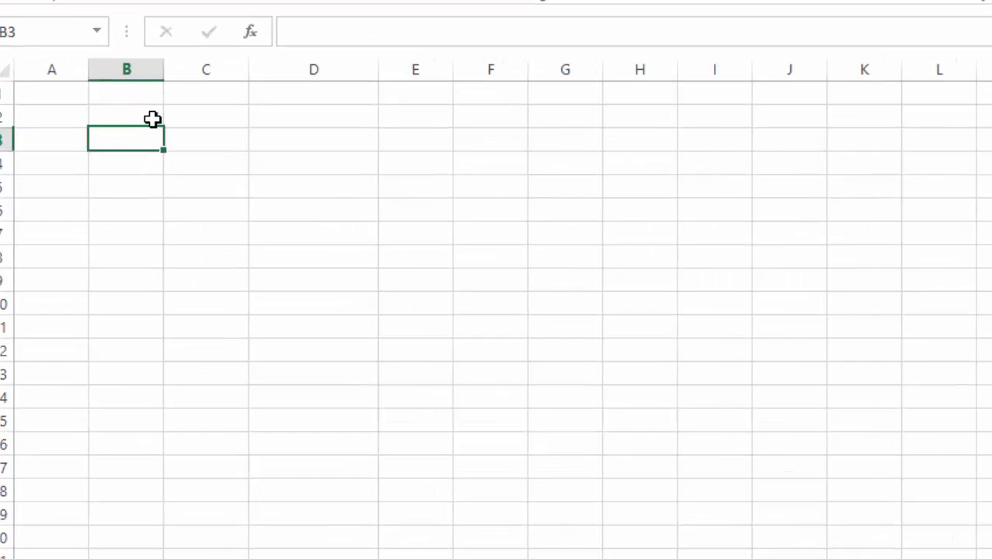
{"action": "type", "text": "2"}
{"action": "key", "text": "Return"}
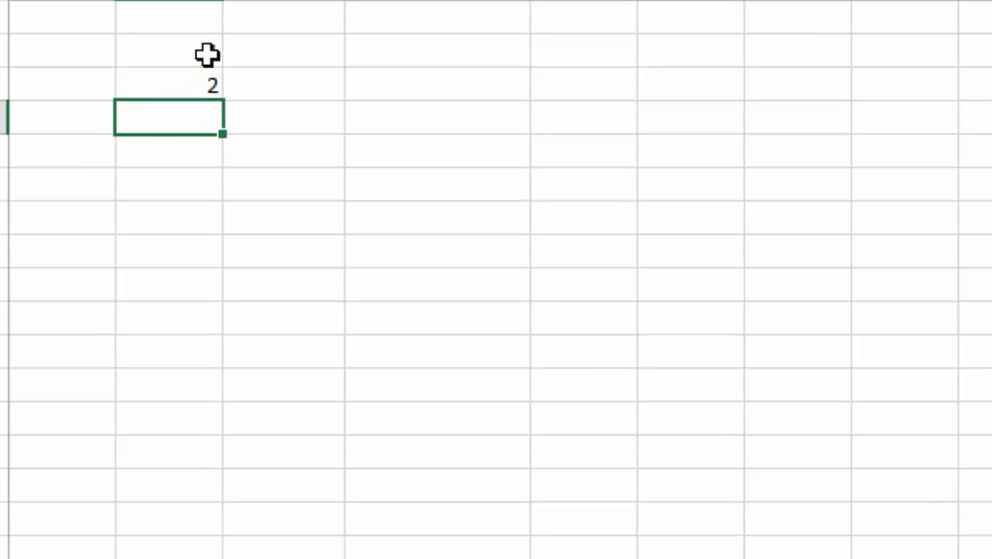
{"action": "left_click", "coordinate": [206, 53]}
{"action": "left_click", "coordinate": [195, 115]}
{"action": "type", "text": "3"}
{"action": "left_click", "coordinate": [204, 49]}
{"action": "left_click_drag", "start_coordinate": [204, 48], "coordinate": [222, 458]}
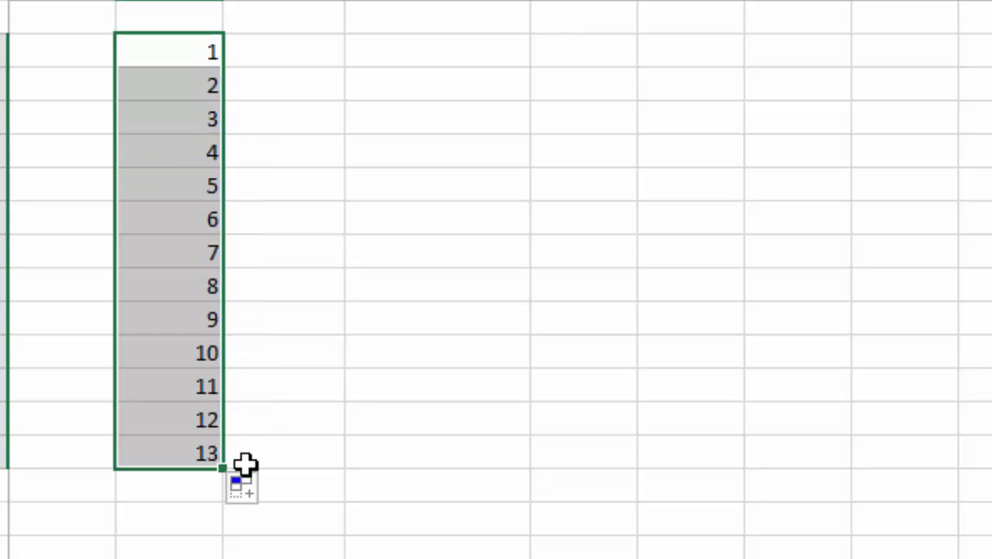
Step: Change the first two numbers in column B to 100 and 200, and extend that series down to B14
{"action": "left_click", "coordinate": [184, 52]}
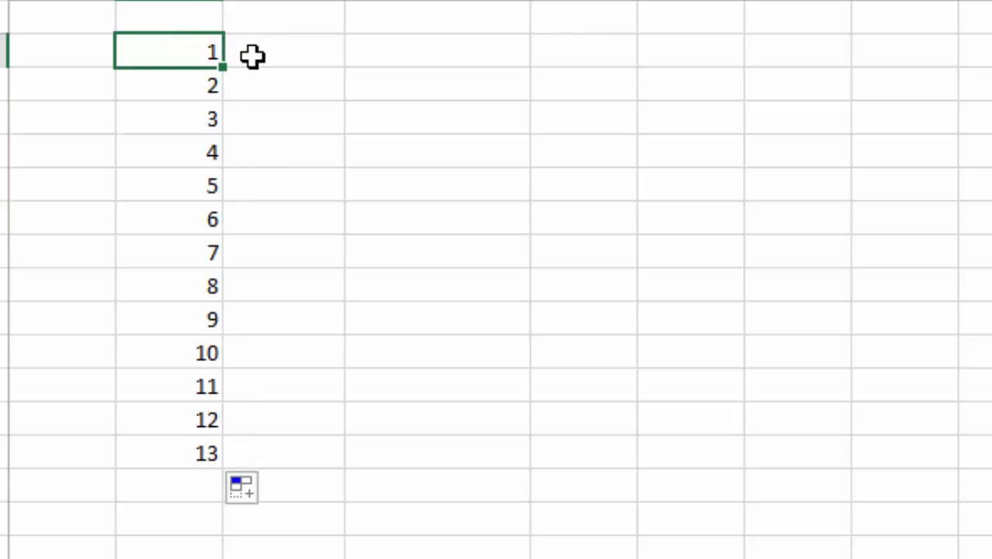
{"action": "key", "text": "F2"}
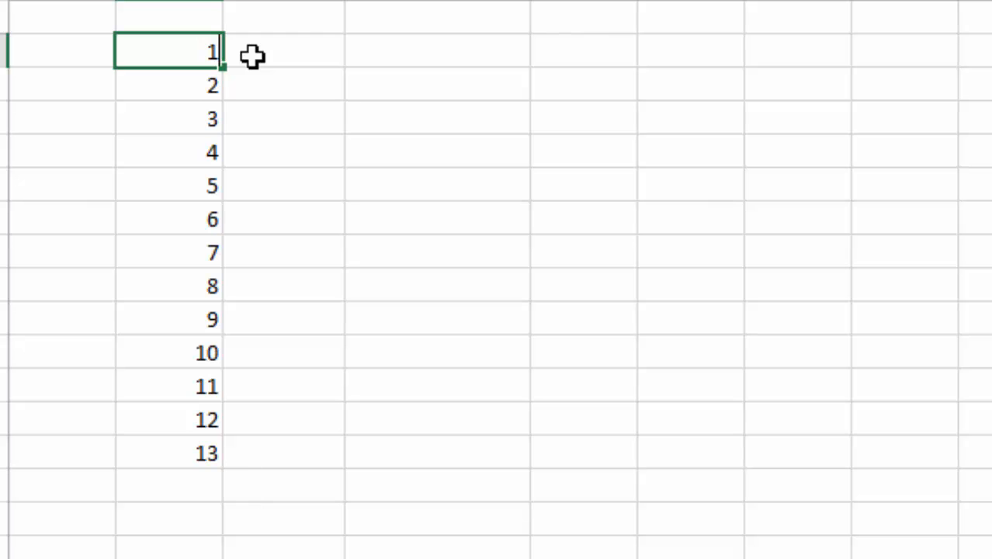
{"action": "type", "text": "00"}
{"action": "key", "text": "Return"}
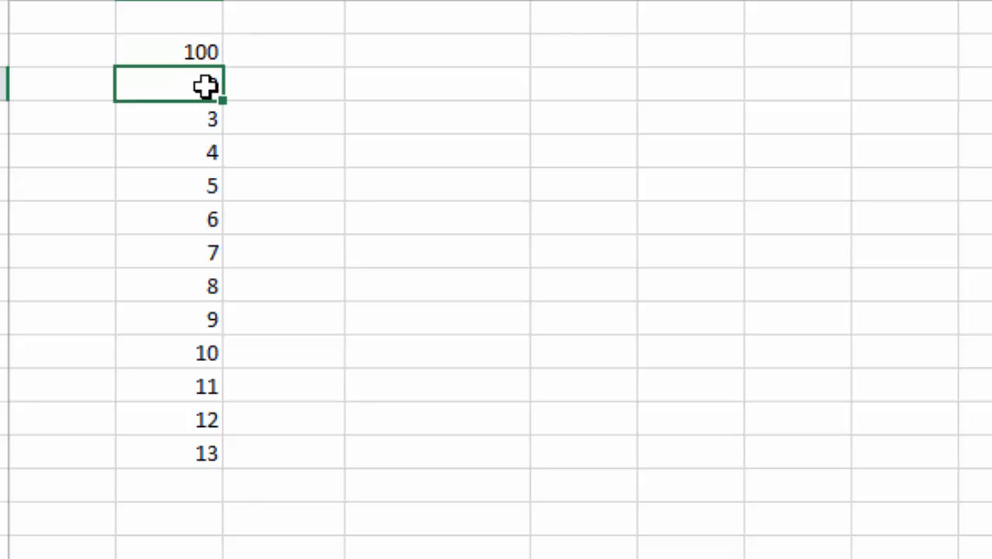
{"action": "key", "text": "Return"}
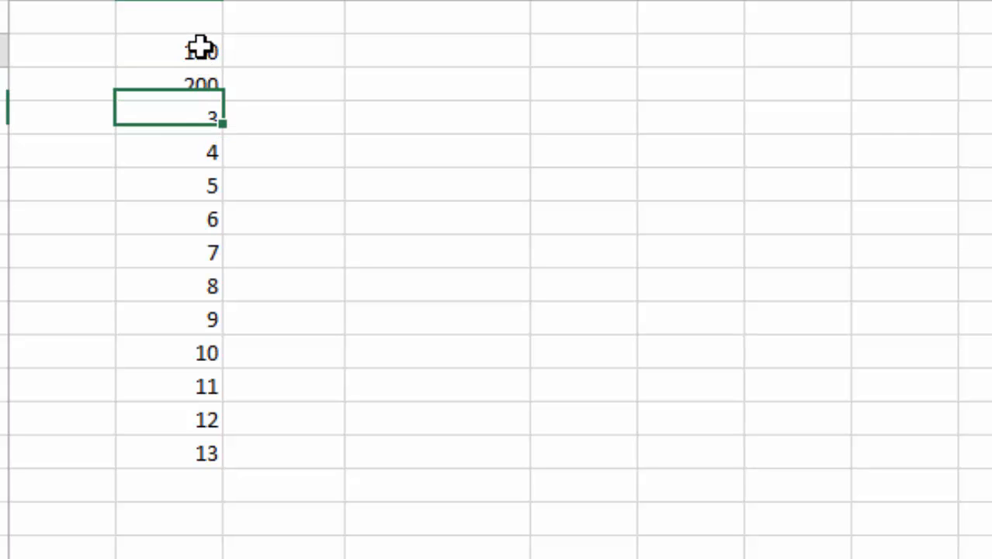
{"action": "left_click_drag", "start_coordinate": [199, 44], "coordinate": [221, 465]}
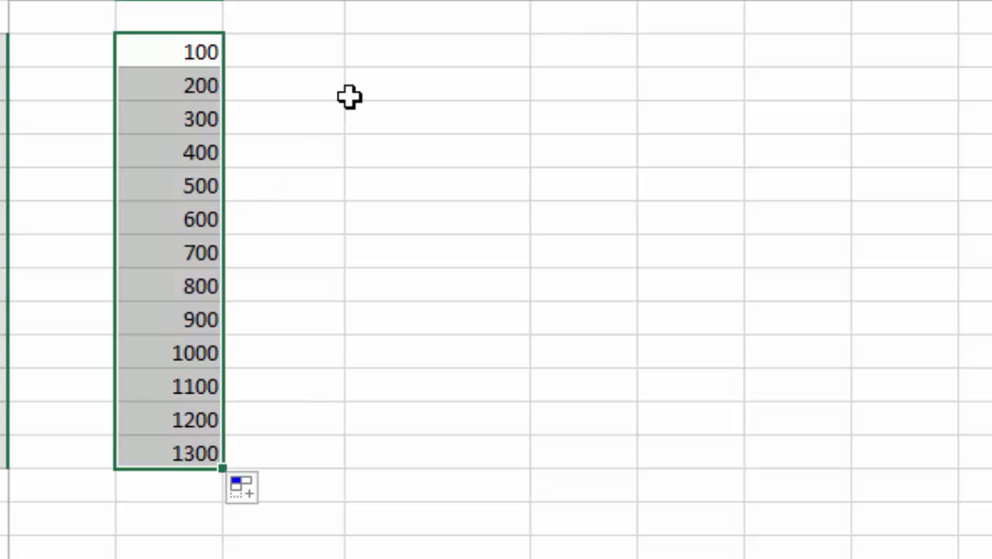
Step: Enter the date 01/jan/2016 in cell D2
{"action": "left_click", "coordinate": [400, 48]}
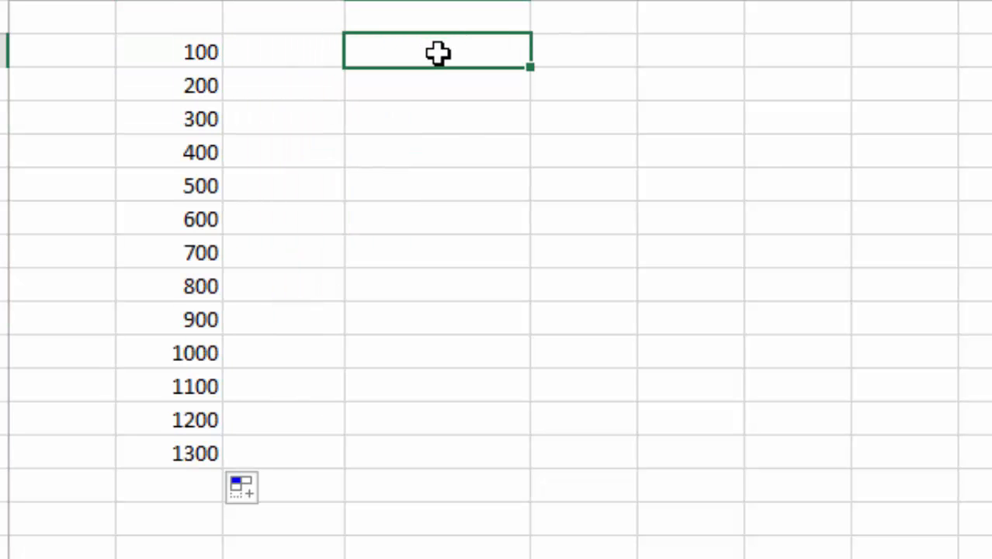
{"action": "double_click", "coordinate": [436, 53]}
{"action": "type", "text": "01"}
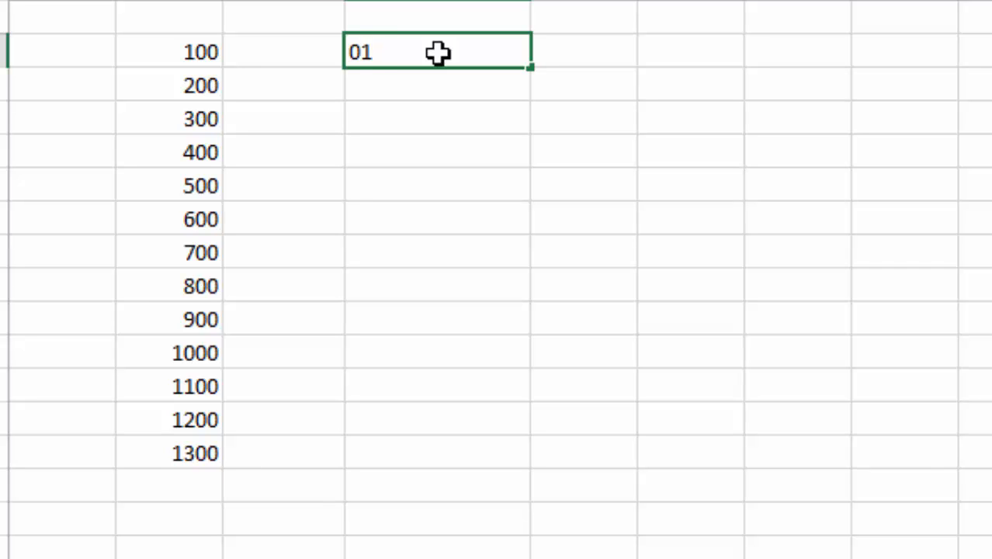
{"action": "type", "text": "/jan"}
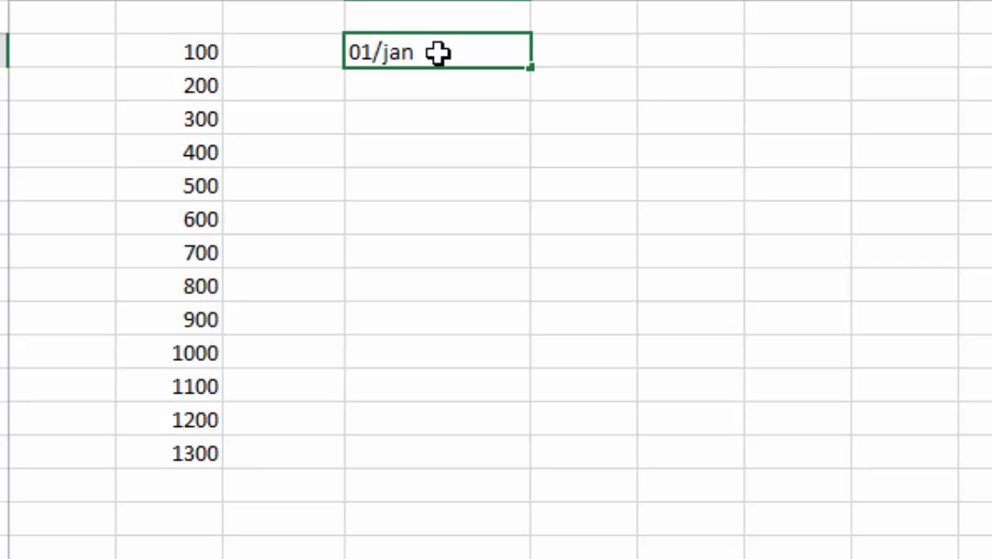
{"action": "type", "text": "/2016"}
{"action": "key", "text": "Return"}
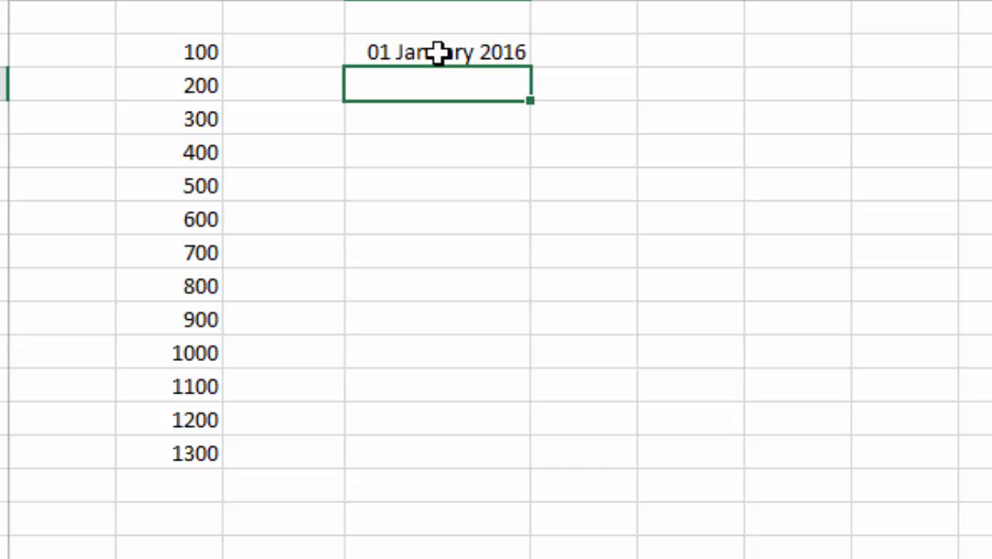
Step: Fill the D2 date down to D14 as a monthly series and autofit the width of column D
{"action": "left_click", "coordinate": [437, 53]}
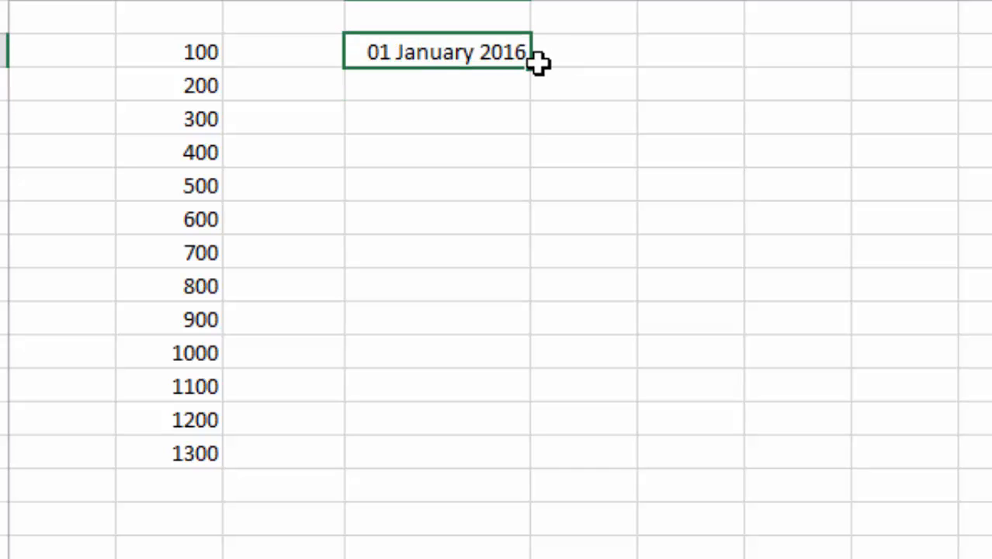
{"action": "left_click_drag", "start_coordinate": [529, 69], "coordinate": [532, 456]}
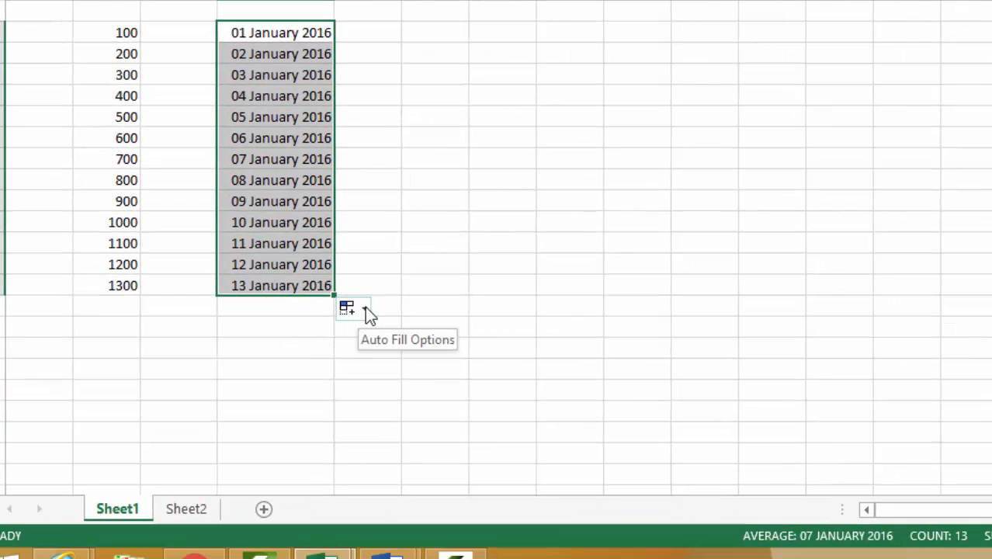
{"action": "left_click", "coordinate": [365, 309]}
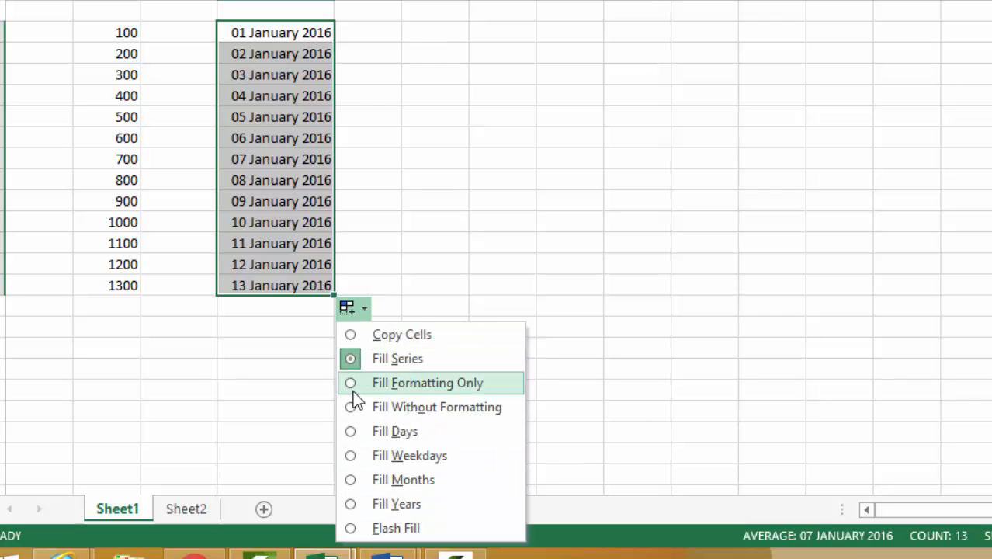
{"action": "left_click", "coordinate": [350, 482]}
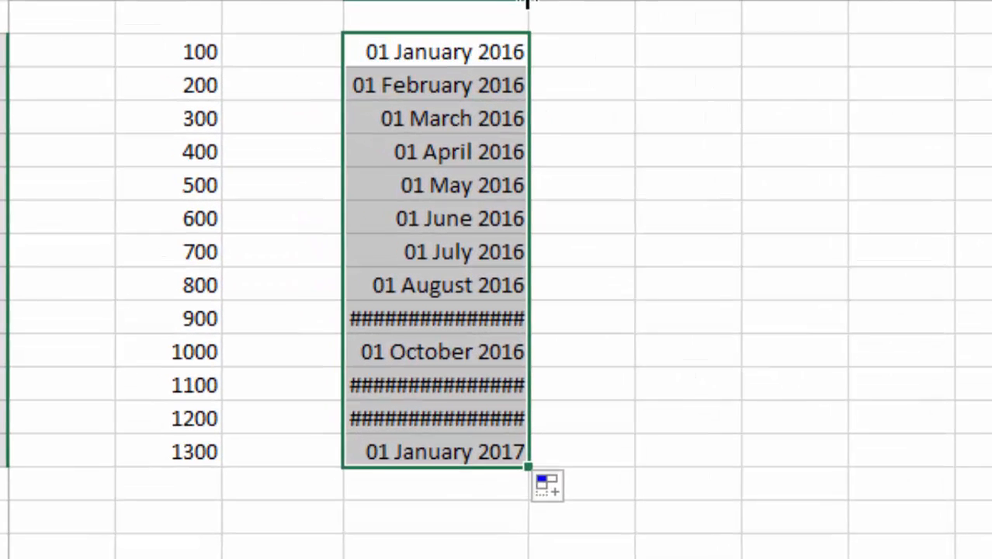
{"action": "double_click", "coordinate": [334, 0]}
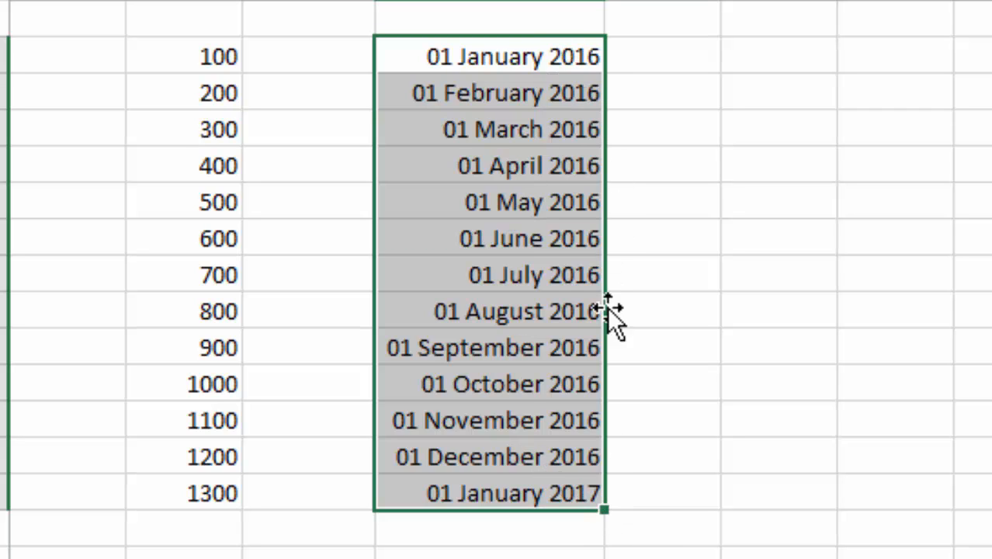
Step: Fill the date from D2 down to D20 as a yearly series using Fill Years
{"action": "left_click", "coordinate": [599, 58]}
{"action": "left_click_drag", "start_coordinate": [608, 71], "coordinate": [613, 552]}
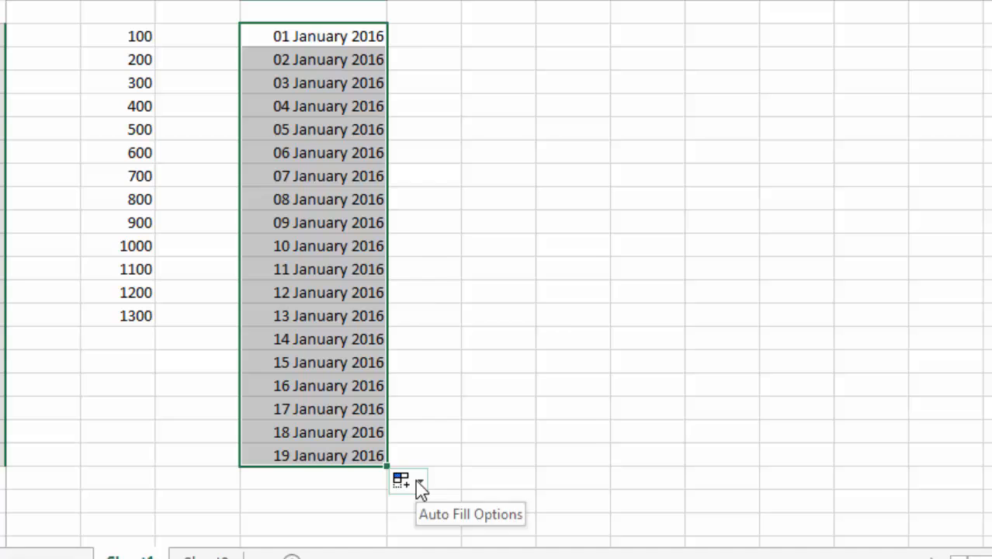
{"action": "left_click", "coordinate": [421, 488]}
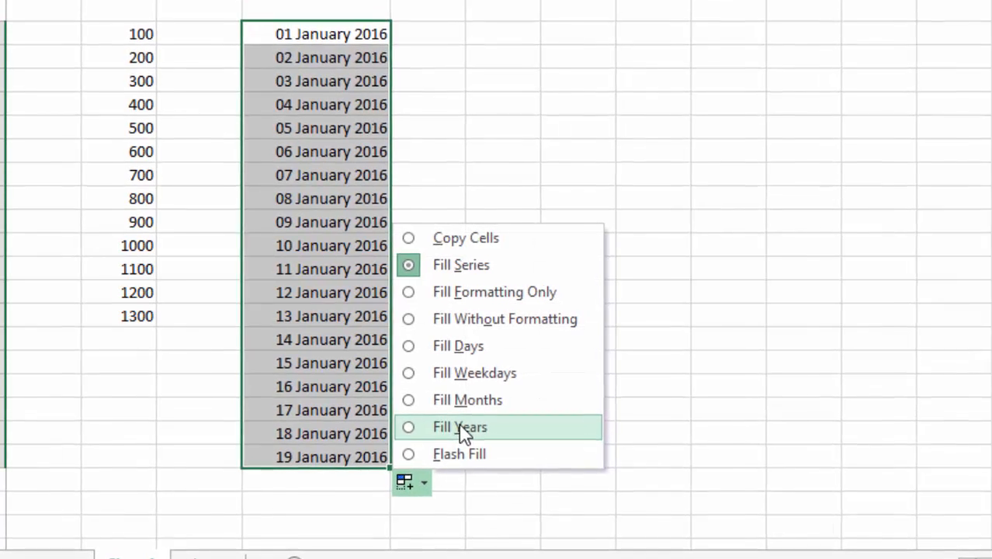
{"action": "left_click", "coordinate": [461, 428]}
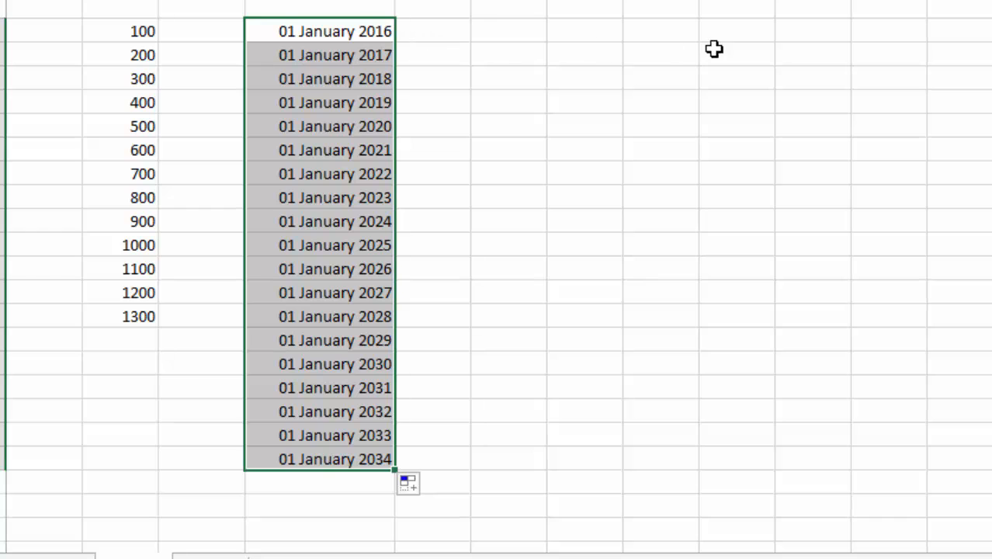
Step: Fill the D2 date across to I2 as a daily series and autofit columns E to I
{"action": "left_click", "coordinate": [388, 34]}
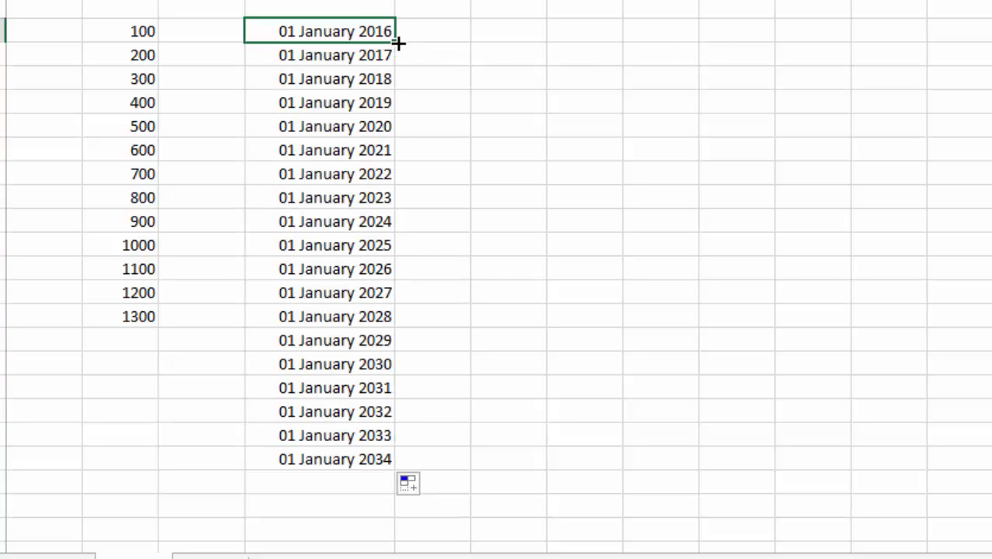
{"action": "left_click_drag", "start_coordinate": [397, 44], "coordinate": [744, 34]}
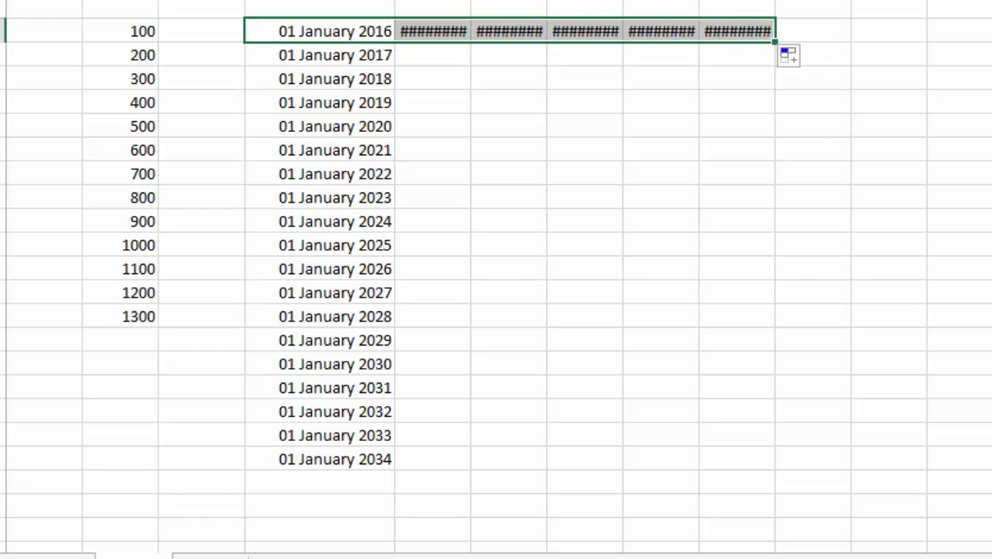
{"action": "double_click", "coordinate": [775, 0]}
{"action": "double_click", "coordinate": [699, 1]}
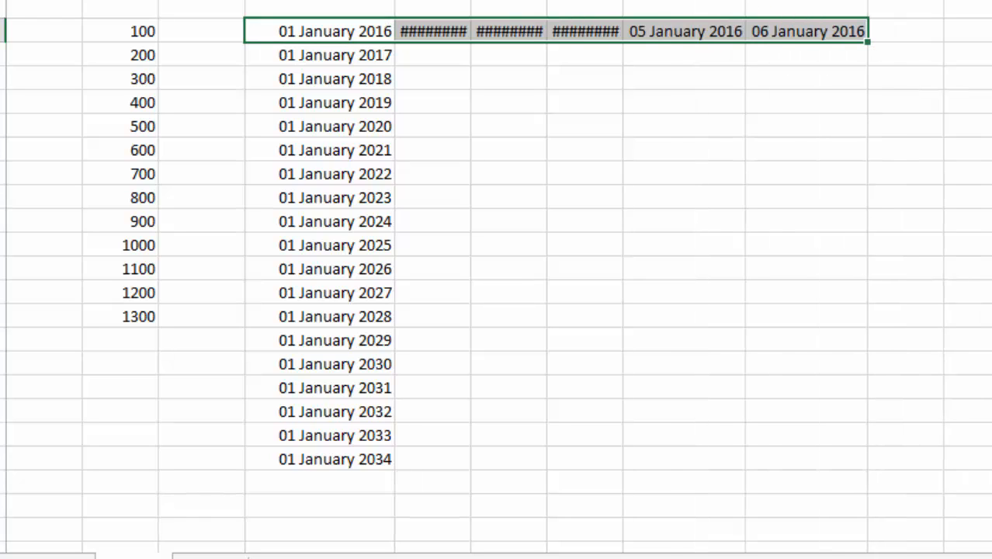
{"action": "double_click", "coordinate": [623, 1]}
{"action": "double_click", "coordinate": [546, 1]}
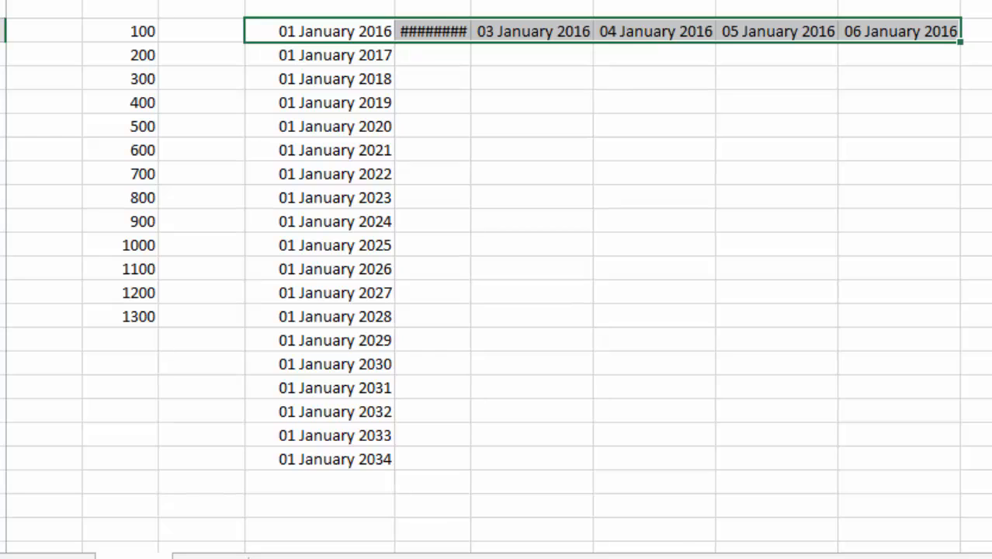
{"action": "double_click", "coordinate": [470, 1]}
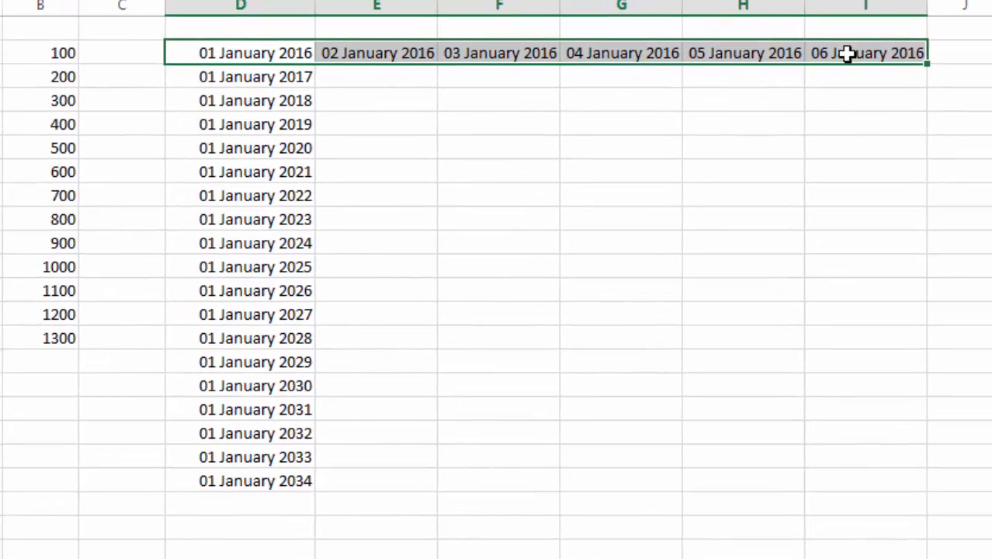
Step: Fill the row of dates D2:I2 down to row 20, incrementing every column by years
{"action": "left_click_drag", "start_coordinate": [919, 66], "coordinate": [863, 483]}
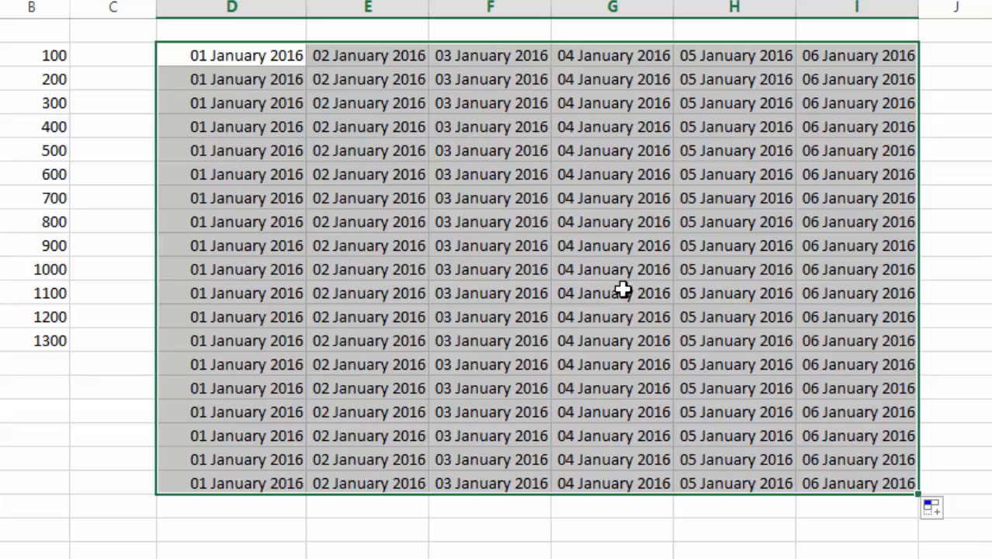
{"action": "left_click", "coordinate": [953, 513]}
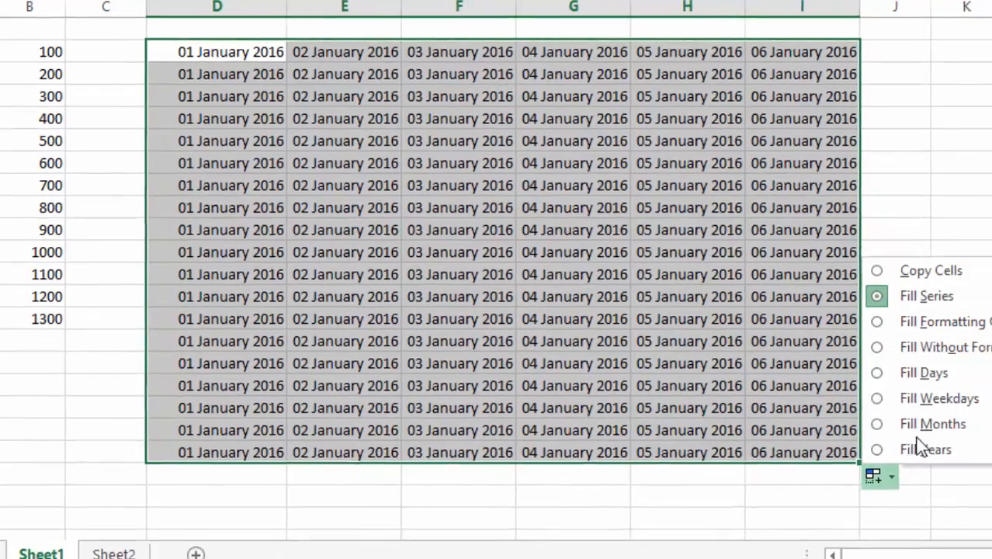
{"action": "left_click", "coordinate": [862, 412]}
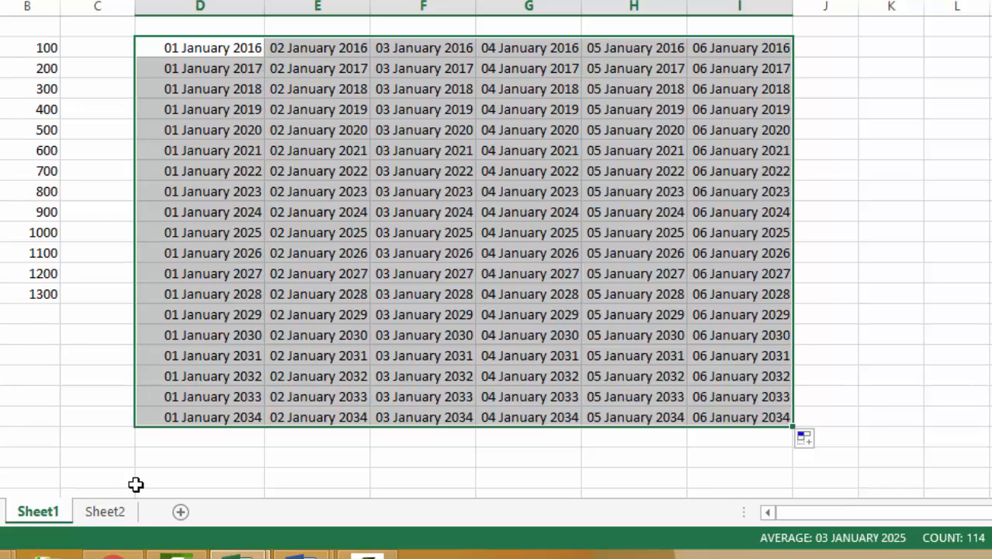
Step: Switch to Sheet2 and enter the heading "Couse 1" in cell B1
{"action": "left_click", "coordinate": [115, 515]}
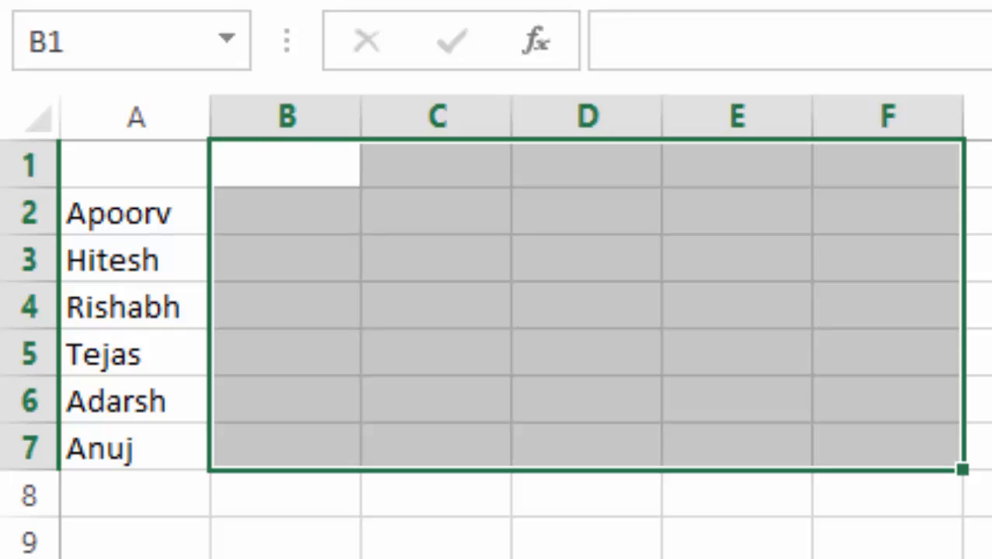
{"action": "left_click", "coordinate": [447, 522]}
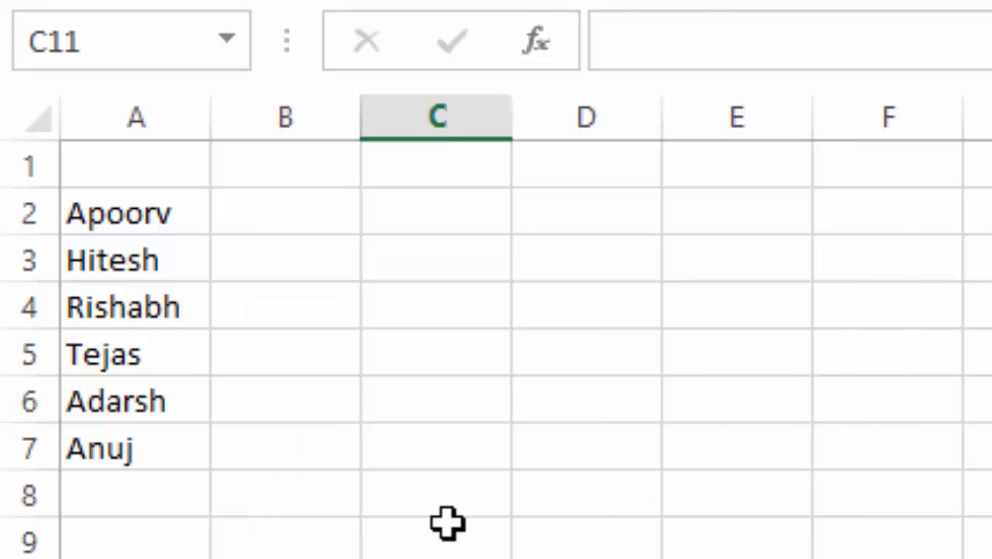
{"action": "left_click", "coordinate": [190, 181]}
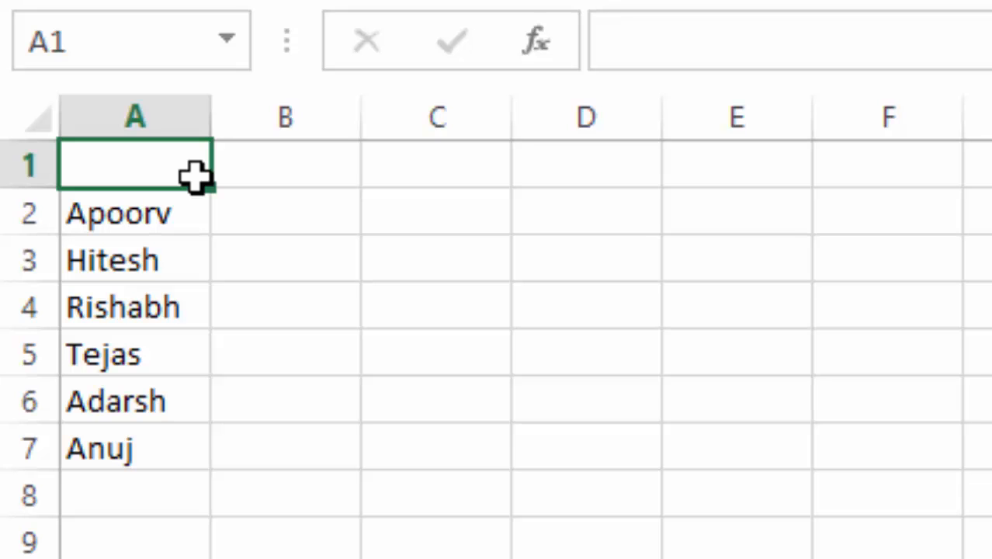
{"action": "key", "text": "Right"}
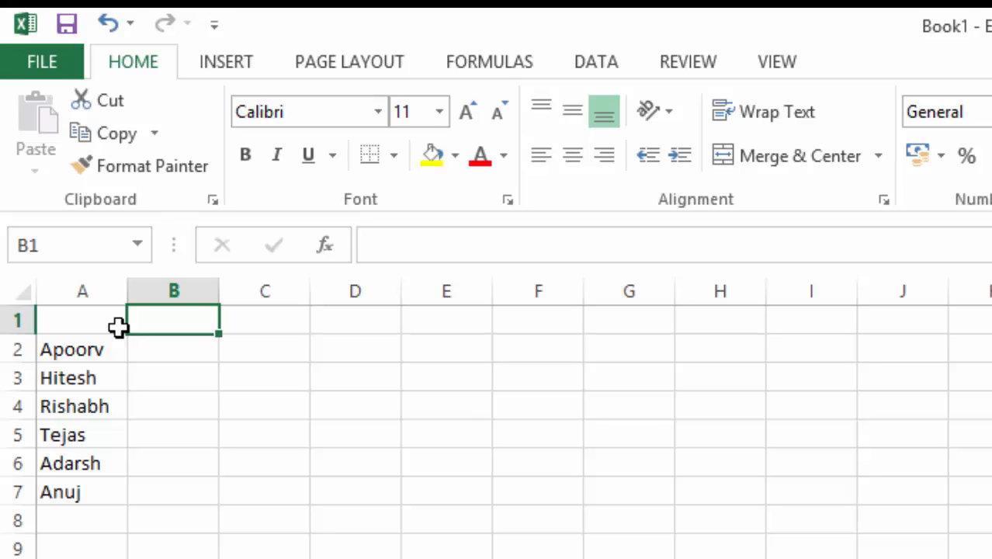
{"action": "type", "text": "Couse 1"}
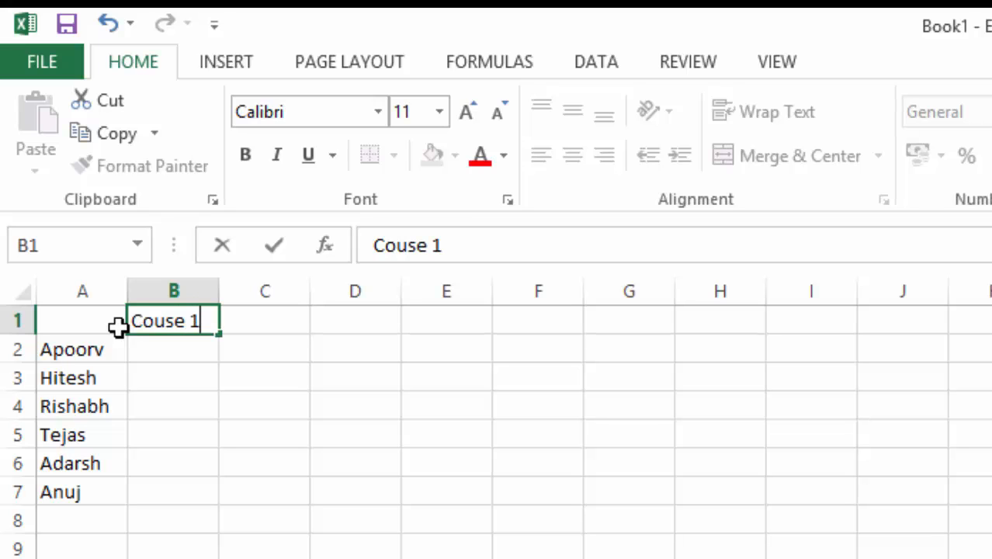
{"action": "key", "text": "Return"}
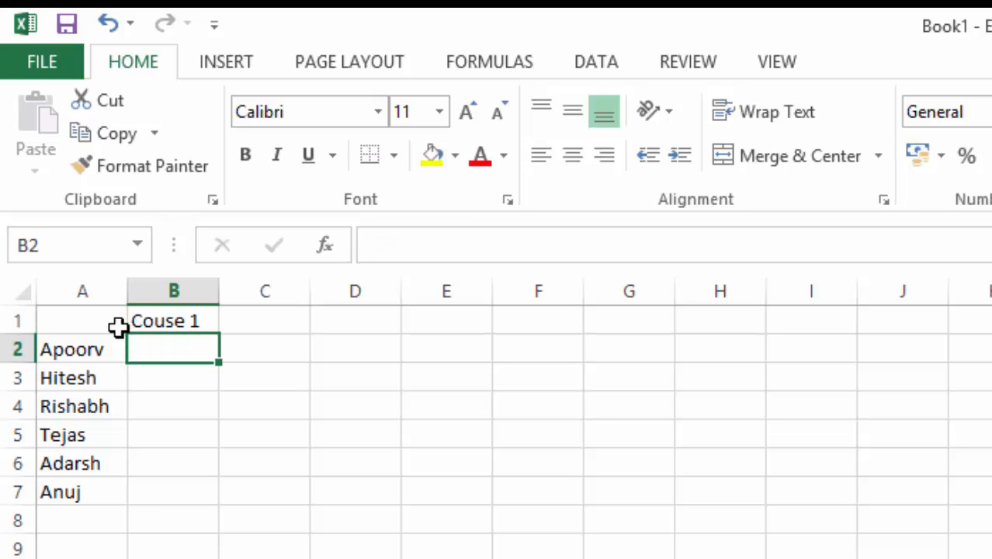
Step: Correct the heading in B1 to "Course 1" and fill it across to F1 as a numbered series
{"action": "double_click", "coordinate": [179, 326]}
{"action": "left_click", "coordinate": [204, 320]}
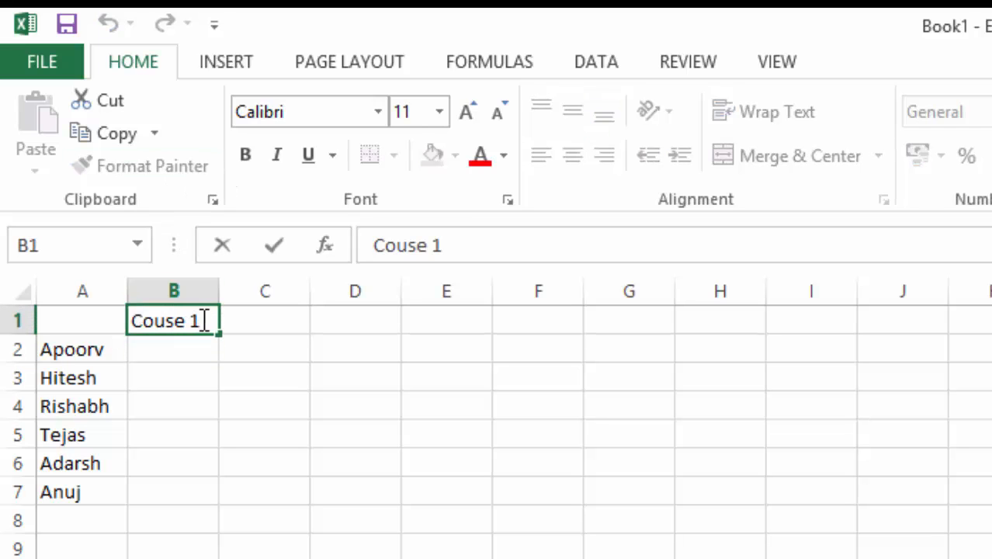
{"action": "type", "text": "r"}
{"action": "key", "text": "Return"}
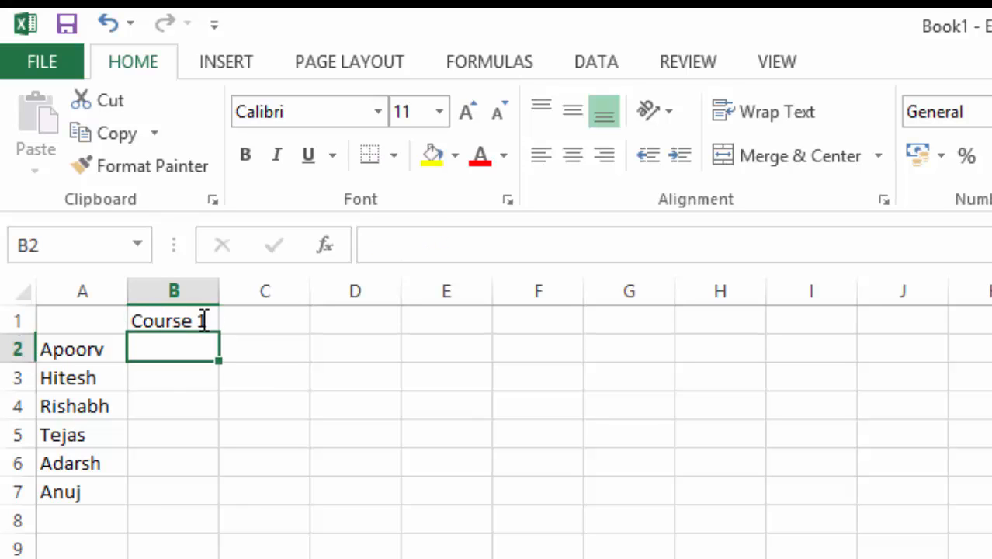
{"action": "left_click", "coordinate": [211, 318]}
{"action": "left_click_drag", "start_coordinate": [221, 335], "coordinate": [566, 325]}
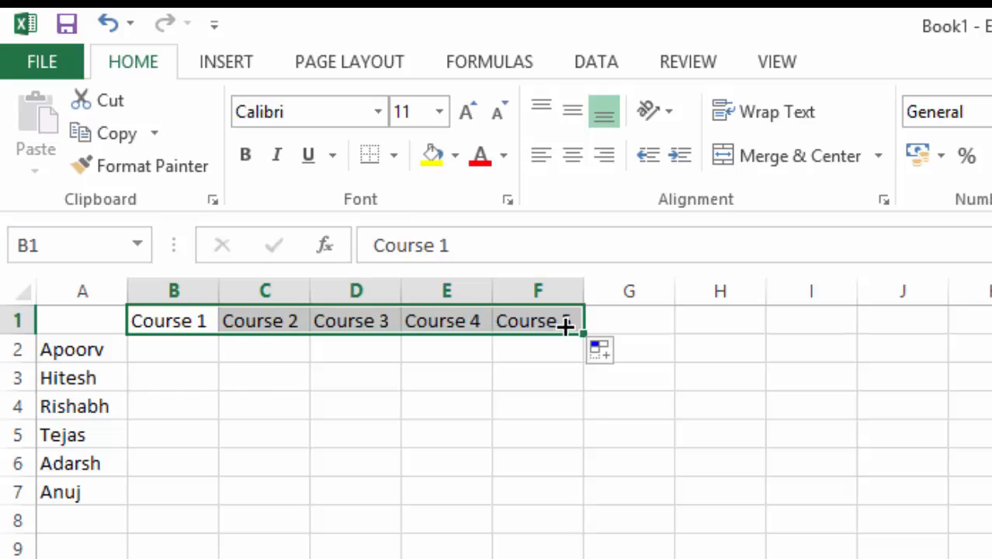
Step: Enter =RANDBETWEEN(20,100) in B2 and fill the formula across and down through F7
{"action": "left_click", "coordinate": [190, 352]}
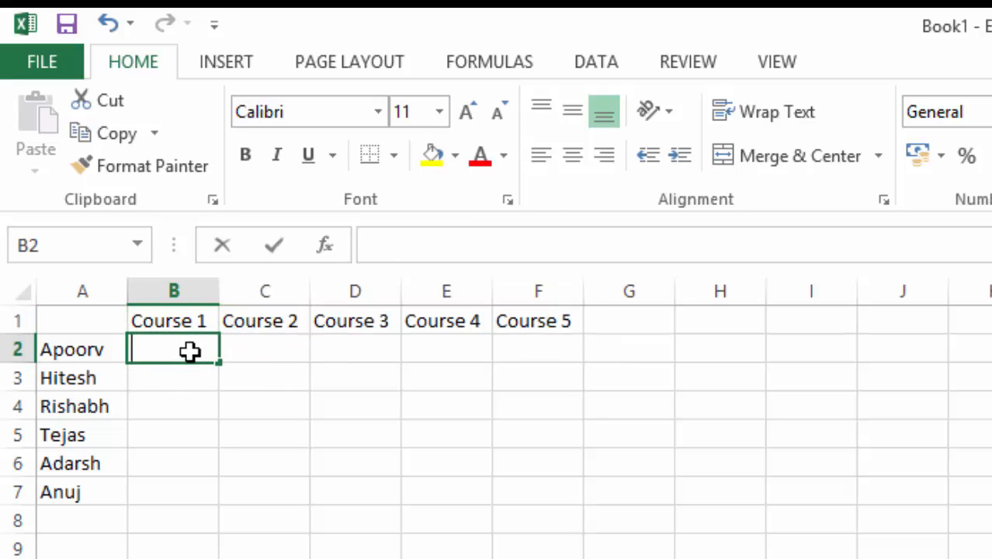
{"action": "type", "text": "=ran"}
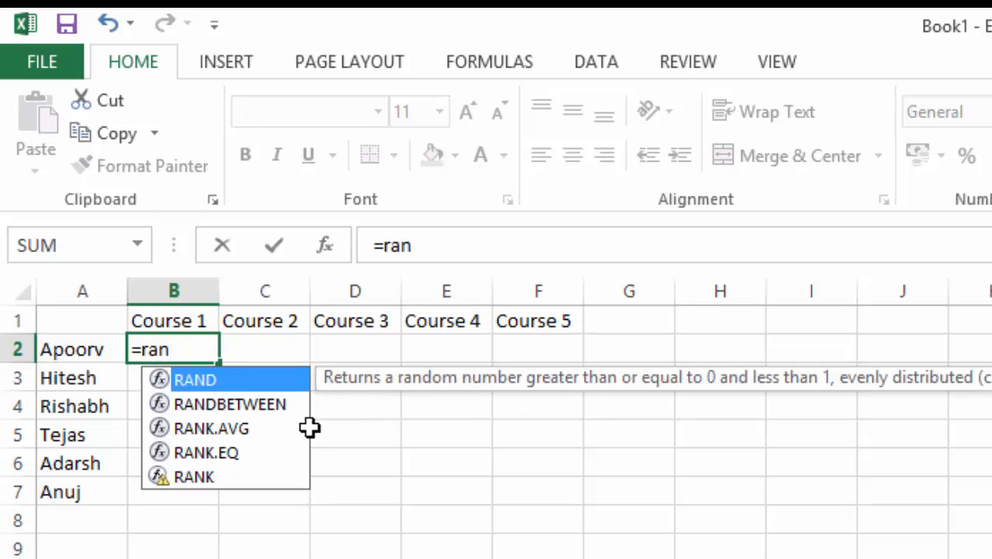
{"action": "double_click", "coordinate": [264, 405]}
{"action": "left_click", "coordinate": [566, 250]}
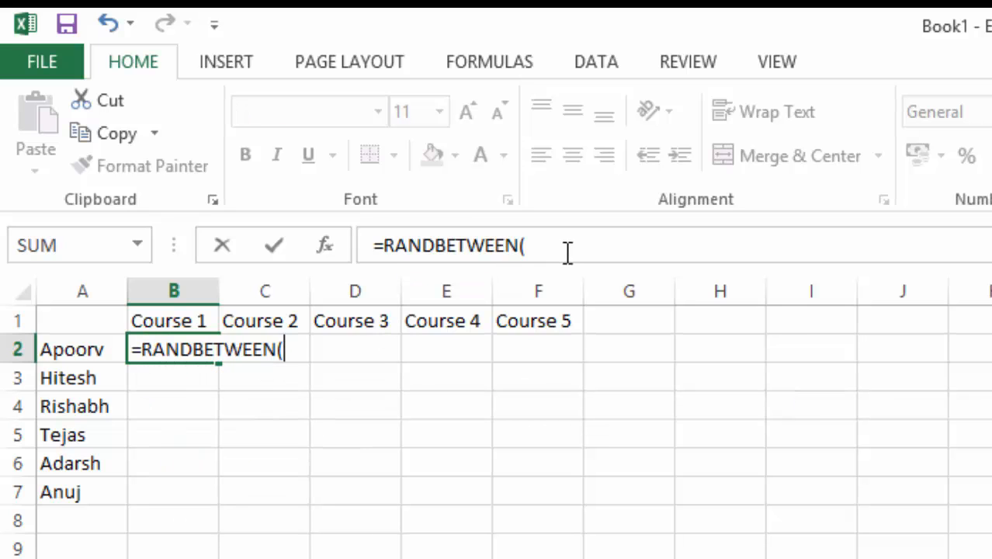
{"action": "type", "text": "20,1"}
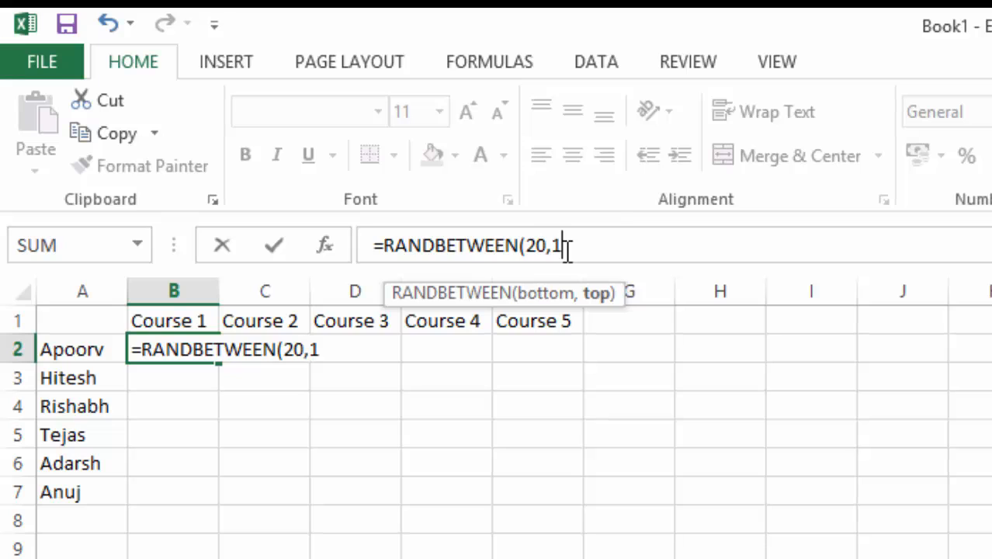
{"action": "type", "text": "00)"}
{"action": "key", "text": "Return"}
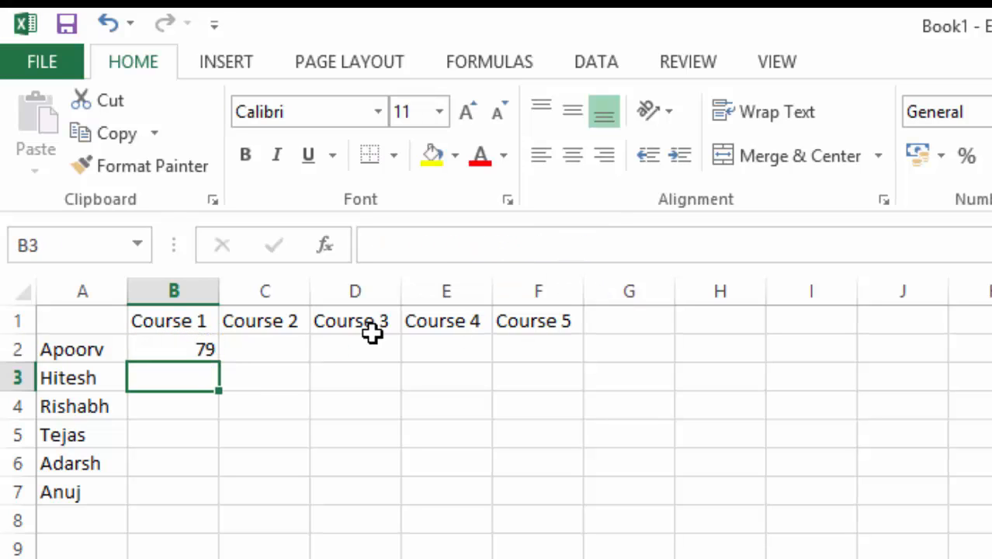
{"action": "left_click", "coordinate": [215, 353]}
{"action": "left_click_drag", "start_coordinate": [221, 362], "coordinate": [552, 497]}
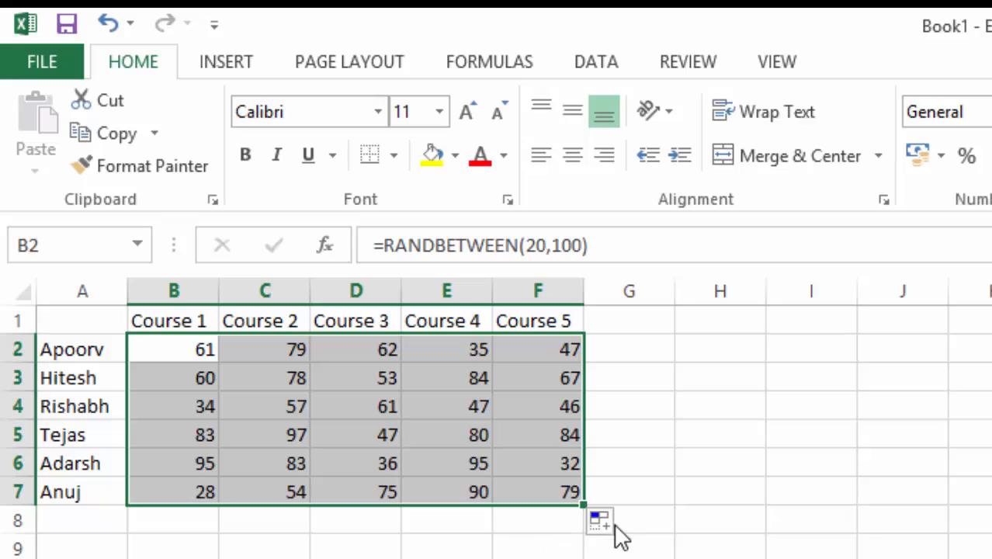
Step: Preview the Quick Analysis chart and totals suggestions for A1:F7, and convert the range into a table
{"action": "left_click", "coordinate": [78, 321]}
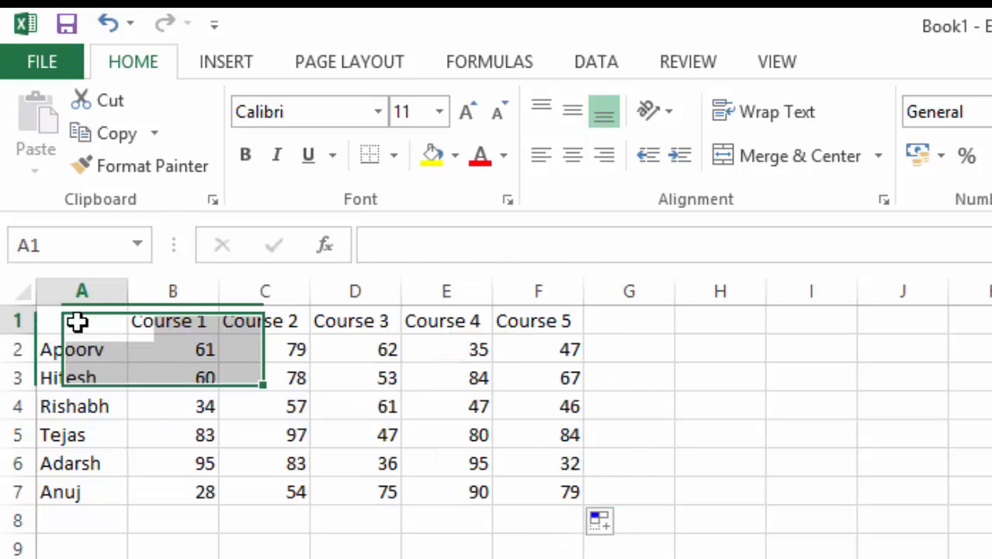
{"action": "left_click_drag", "start_coordinate": [102, 325], "coordinate": [564, 462]}
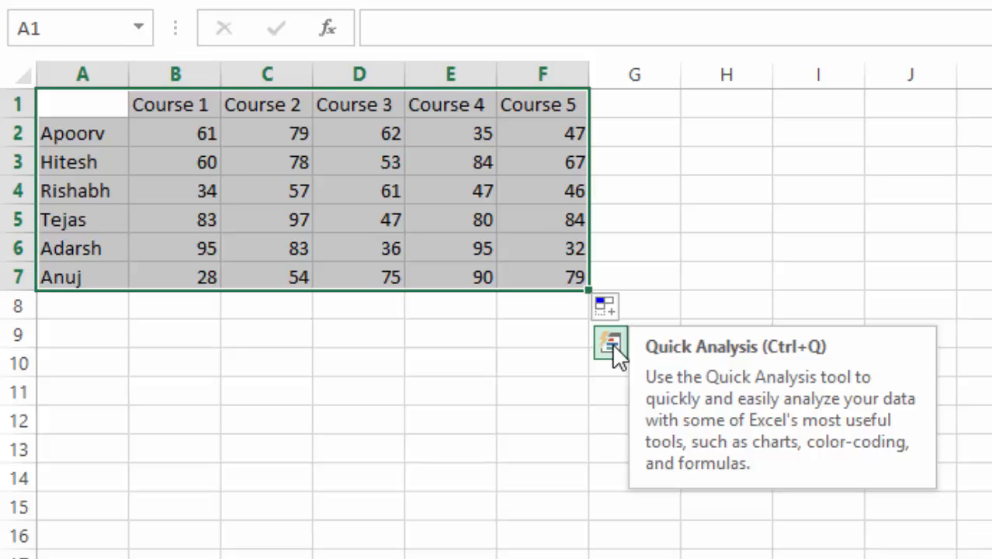
{"action": "left_click", "coordinate": [611, 343]}
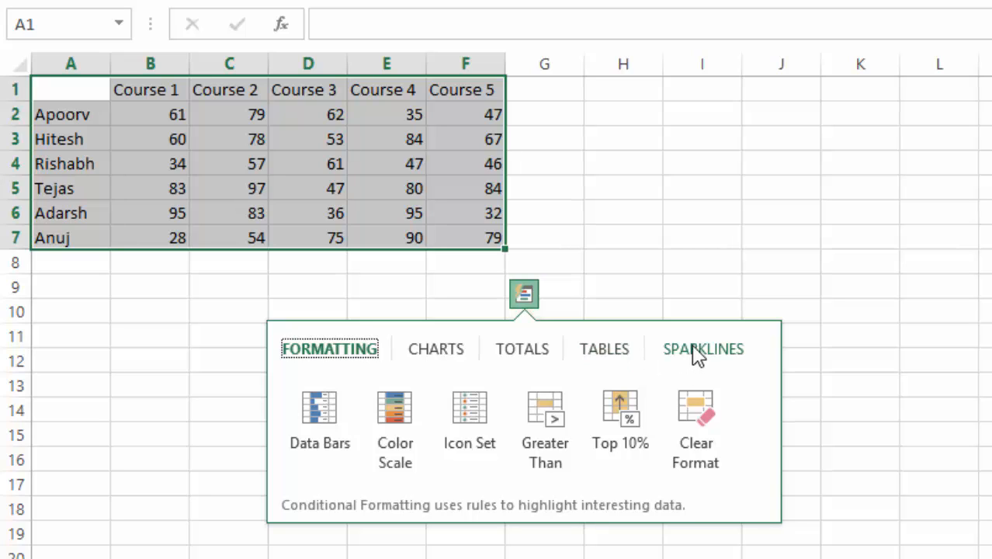
{"action": "left_click", "coordinate": [342, 355]}
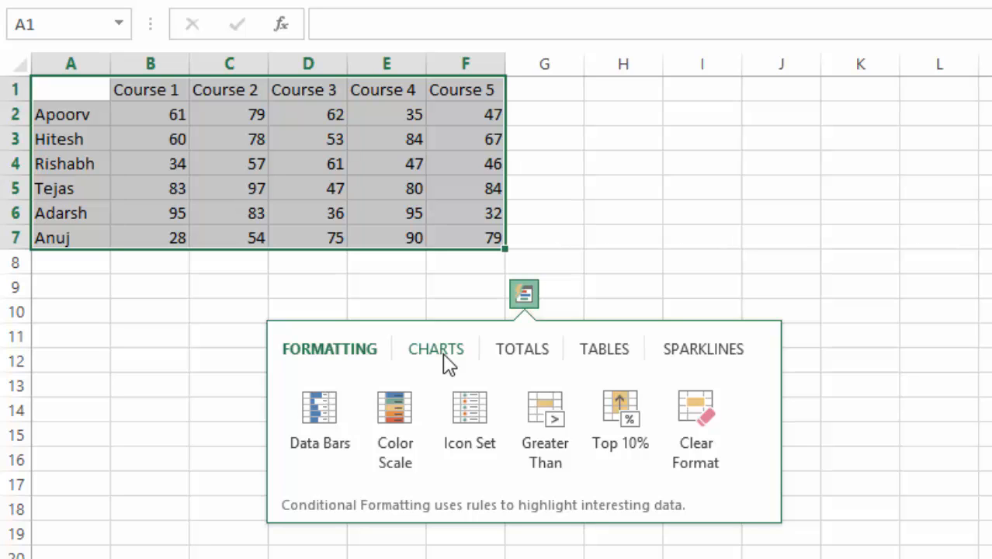
{"action": "left_click", "coordinate": [443, 357]}
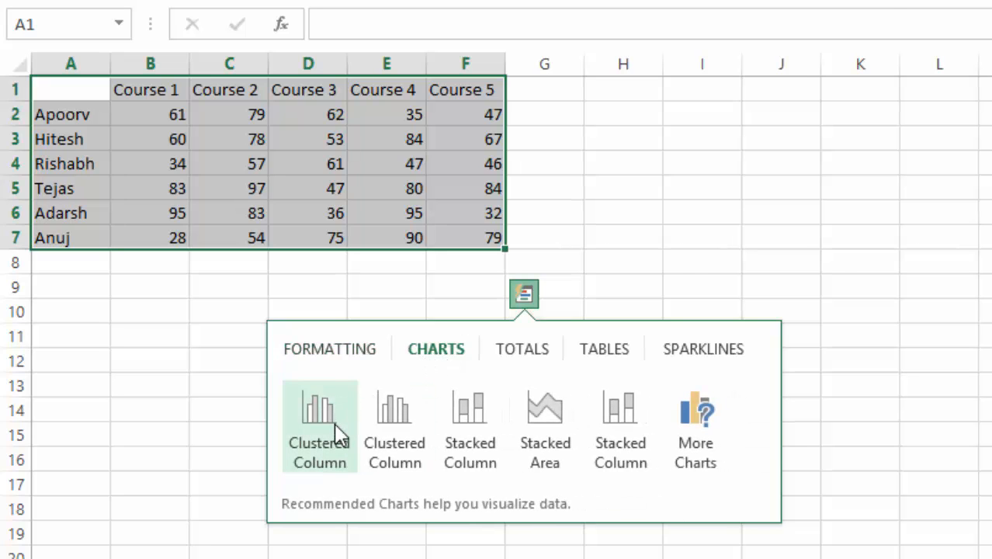
{"action": "mouse_move", "coordinate": [336, 433]}
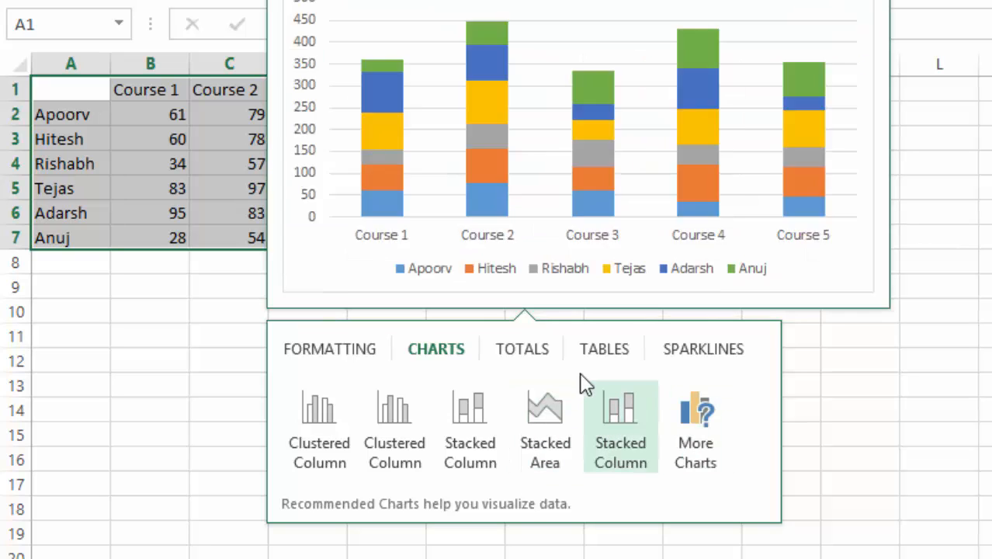
{"action": "left_click", "coordinate": [530, 361]}
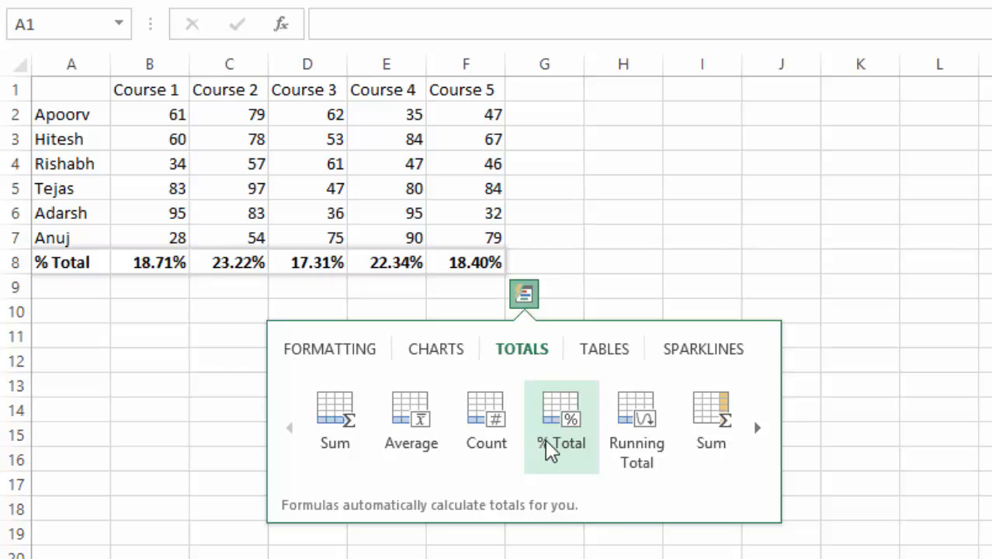
{"action": "left_click", "coordinate": [614, 359]}
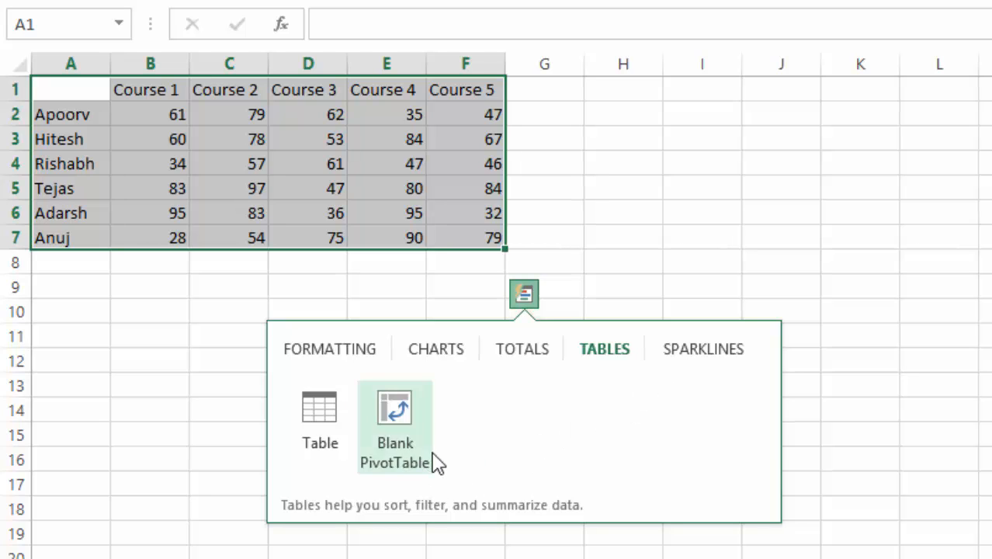
{"action": "left_click", "coordinate": [342, 427]}
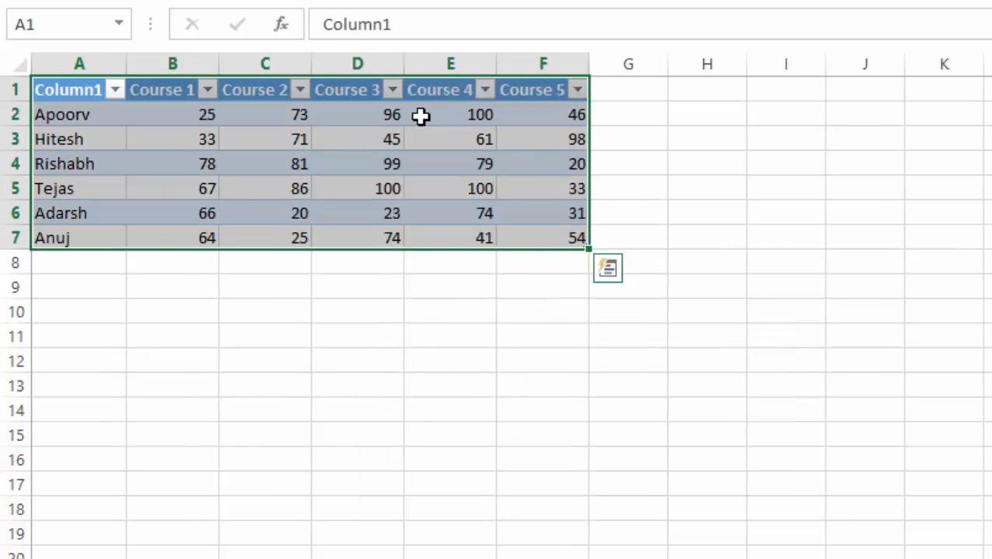
Step: Open the Quick Analysis sparkline options for the table A1:F7
{"action": "left_click", "coordinate": [611, 270]}
{"action": "left_click", "coordinate": [768, 327]}
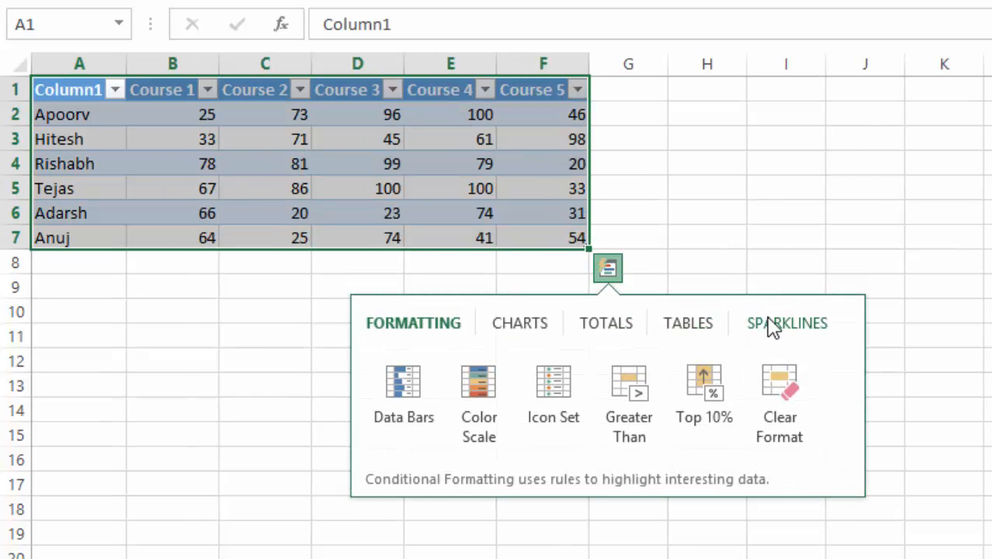